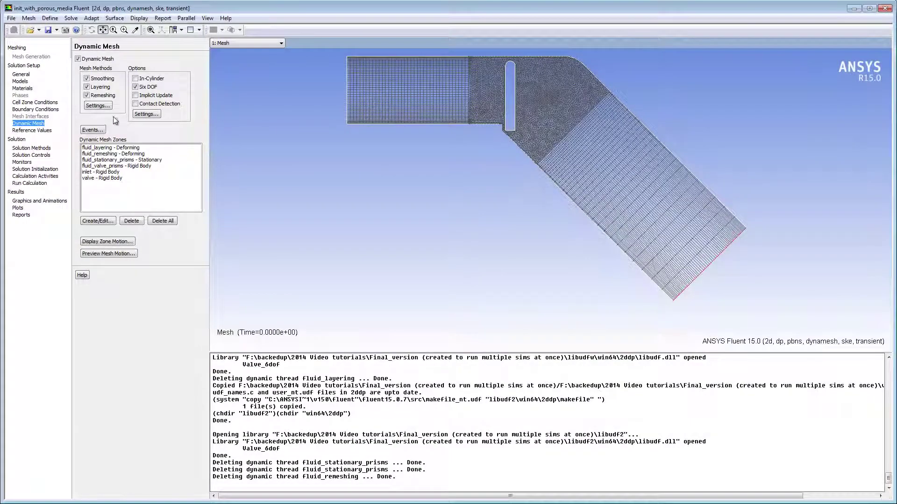
# Step: Review the Smoothing, Remeshing and Layering parameters of the dynamic mesh methods, checking the Diffusion Parameter
pyautogui.click(98, 105)
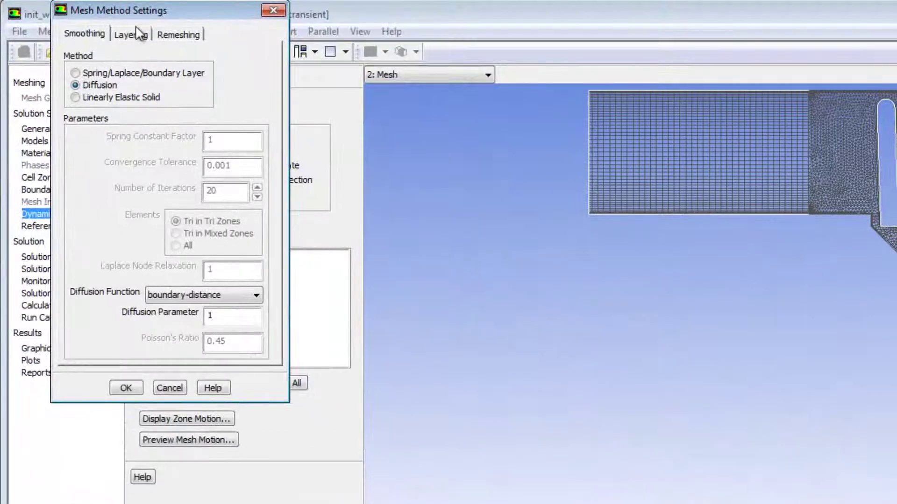
pyautogui.click(133, 34)
pyautogui.click(172, 36)
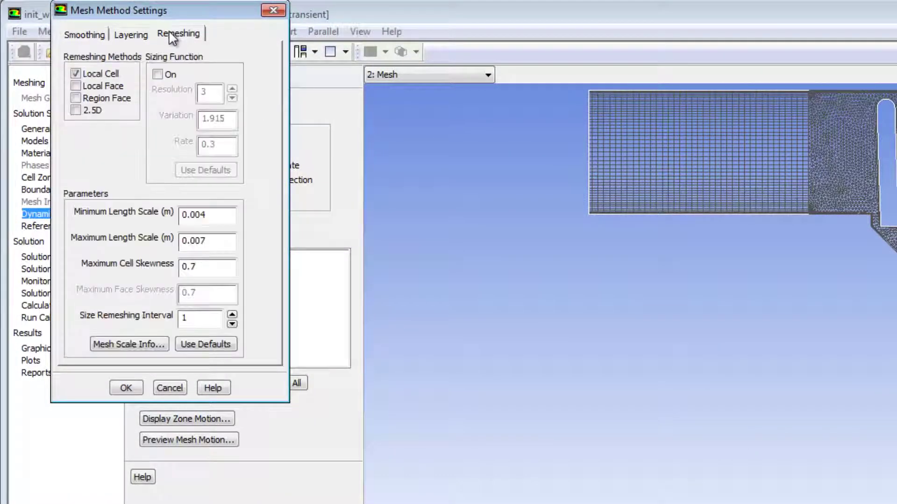
pyautogui.click(99, 36)
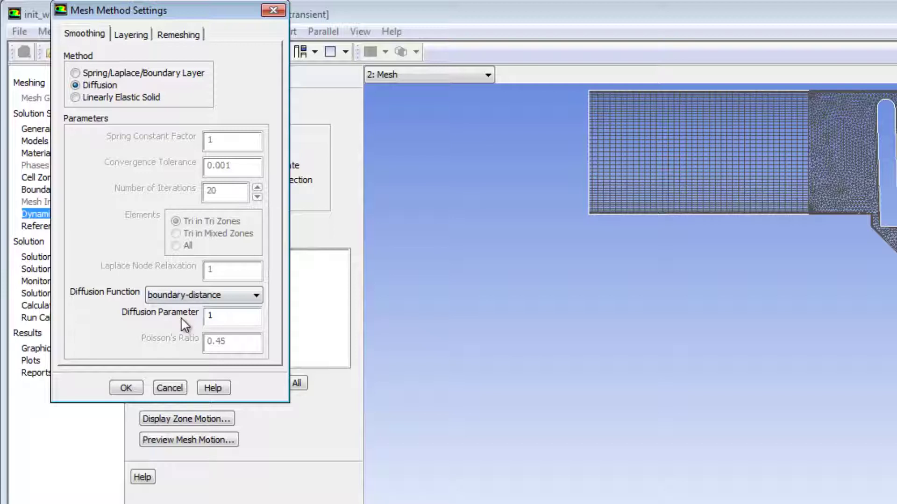
pyautogui.doubleClick(210, 315)
pyautogui.doubleClick(211, 316)
pyautogui.doubleClick(210, 315)
pyautogui.click(120, 37)
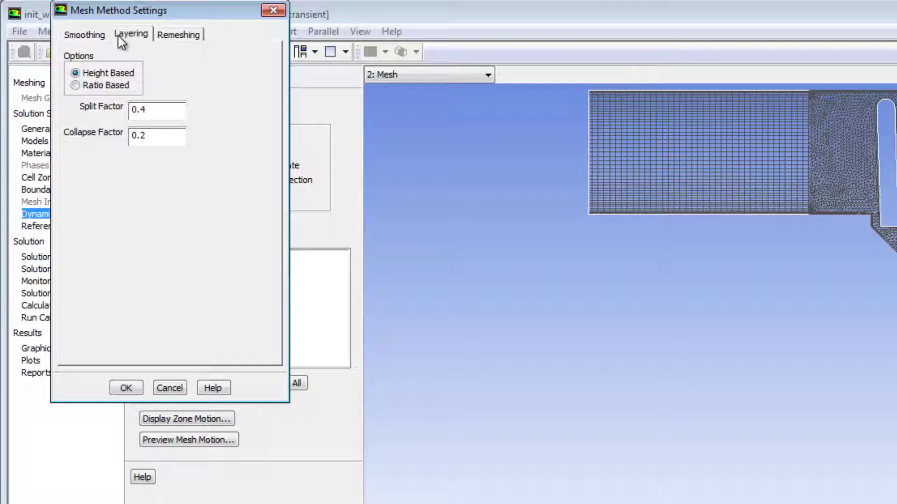
# Step: Change the remeshing Minimum Length Scale to 0.002 m and apply the mesh method settings
pyautogui.click(182, 36)
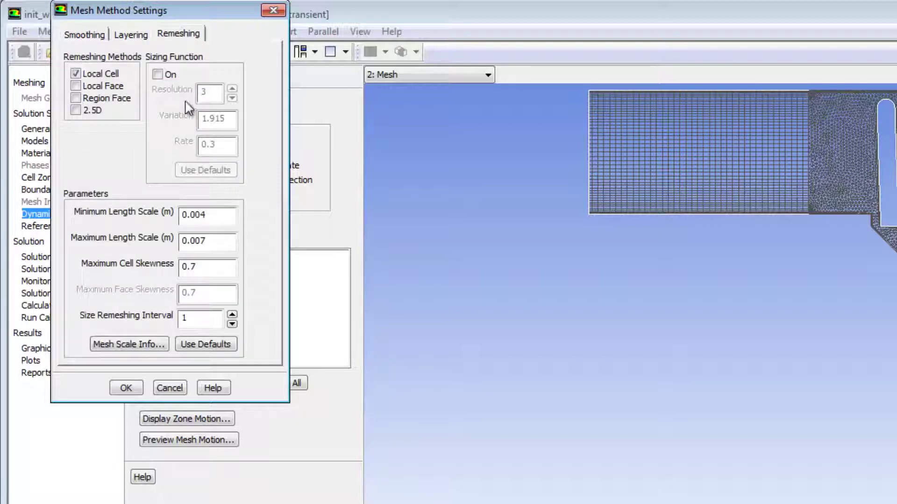
pyautogui.moveTo(210, 215); pyautogui.dragTo(200, 220)
pyautogui.write('2')
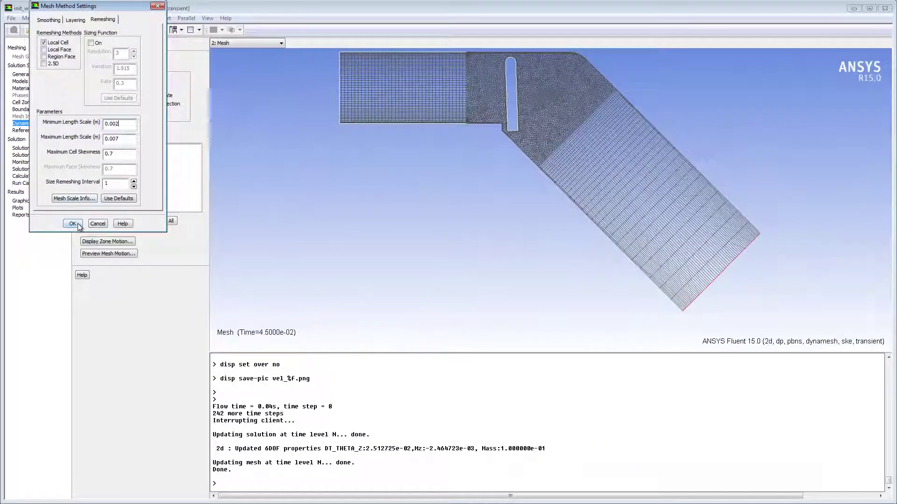
pyautogui.click(116, 330)
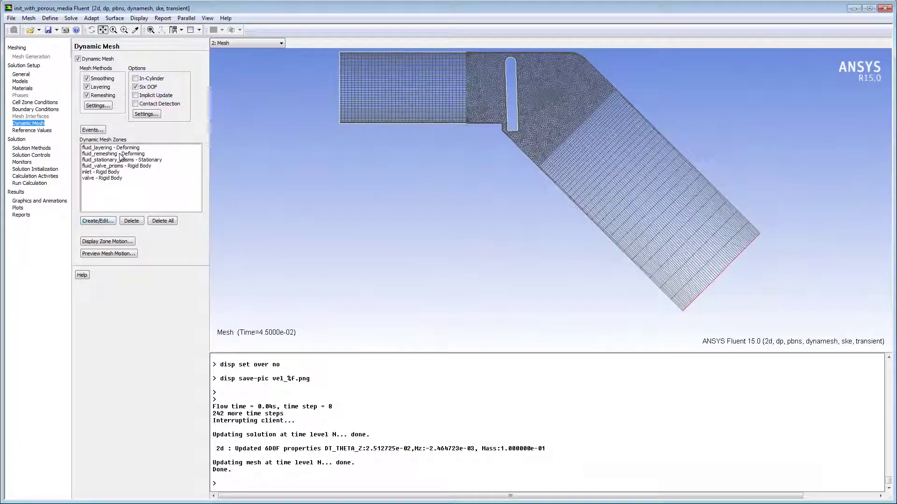
# Step: Accept the Six DOF options with zero gravitational acceleration, then go to Calculation Activities
pyautogui.click(146, 114)
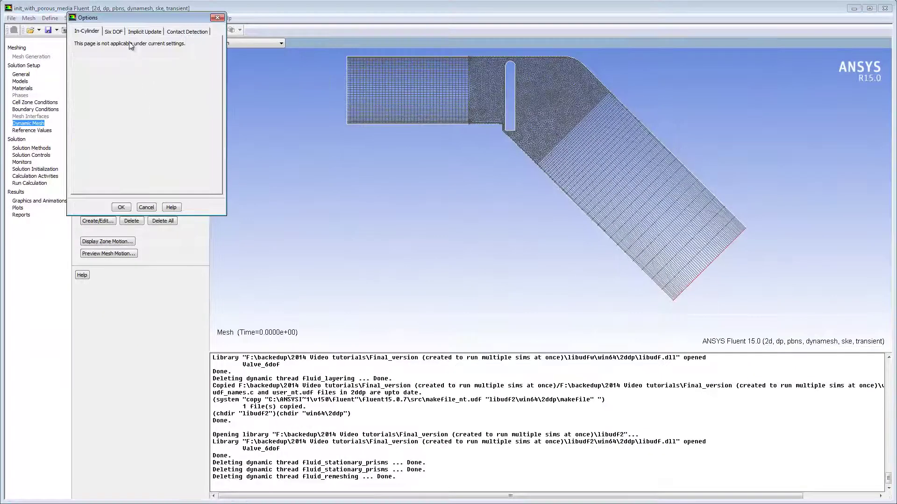
pyautogui.click(113, 31)
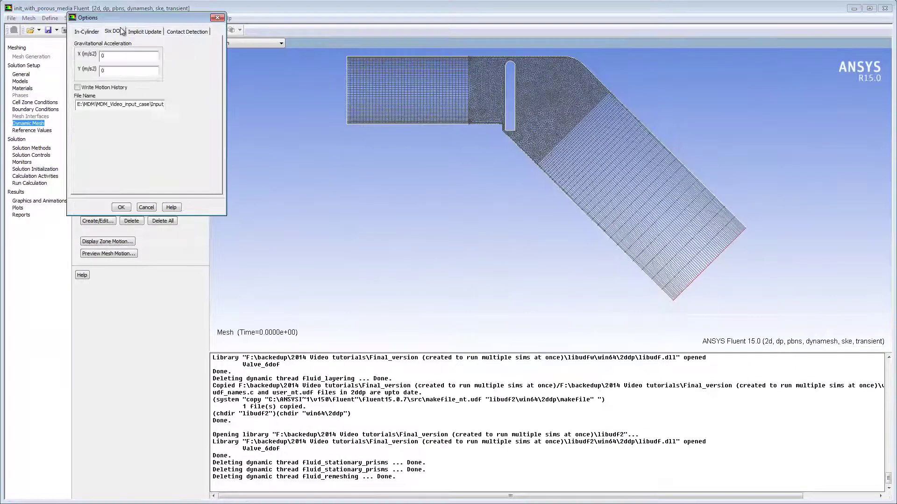
pyautogui.click(121, 207)
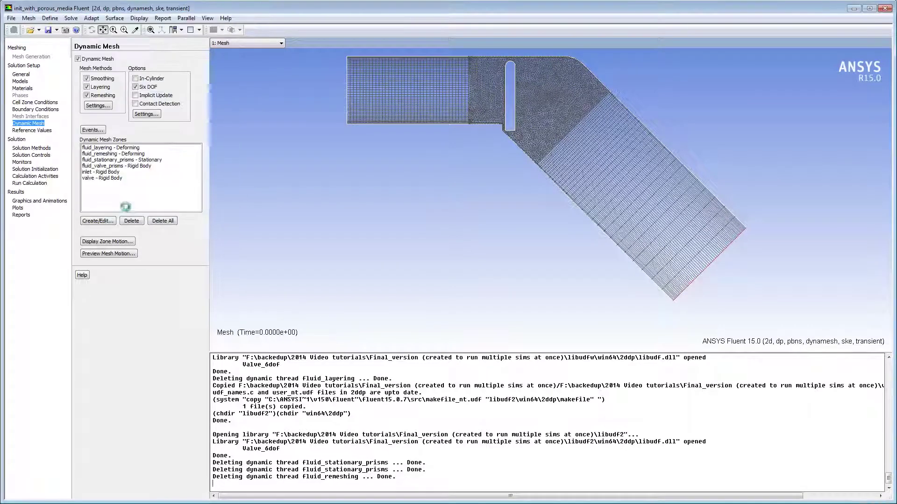
pyautogui.click(50, 177)
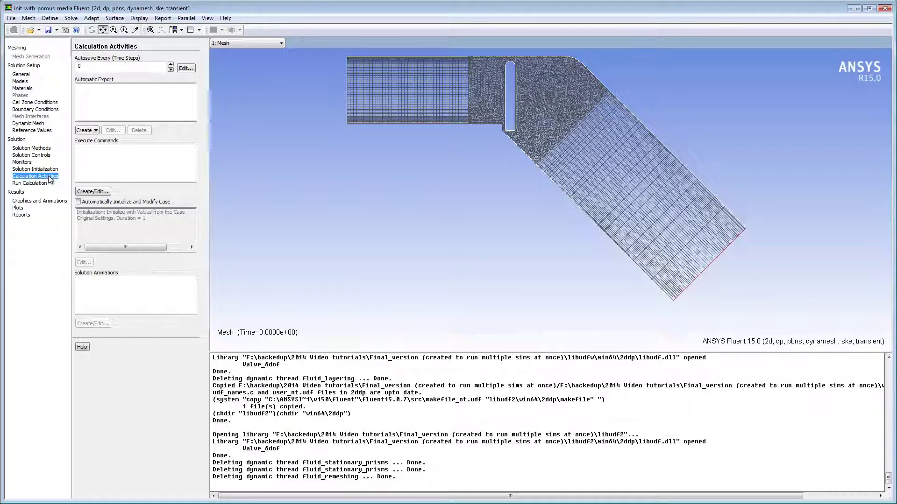
# Step: Define active command-1 running 'file read-journal post.jou' every time step
pyautogui.click(93, 192)
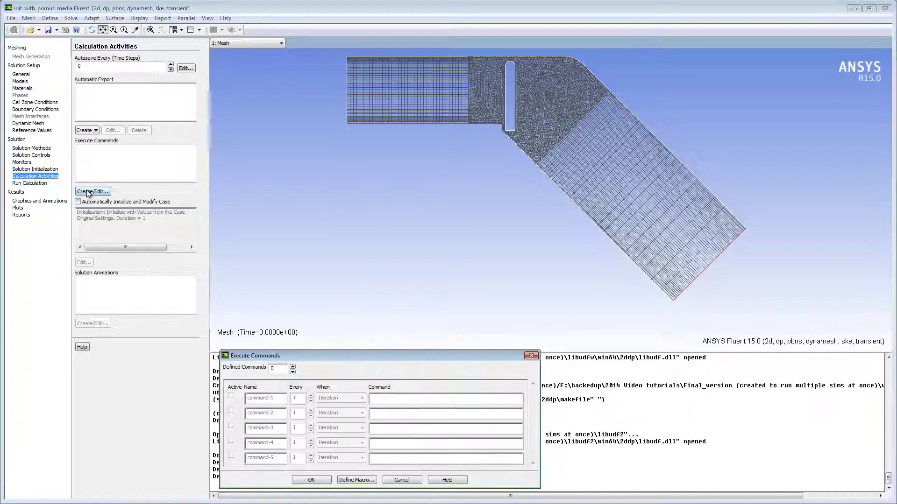
pyautogui.click(292, 367)
pyautogui.click(232, 396)
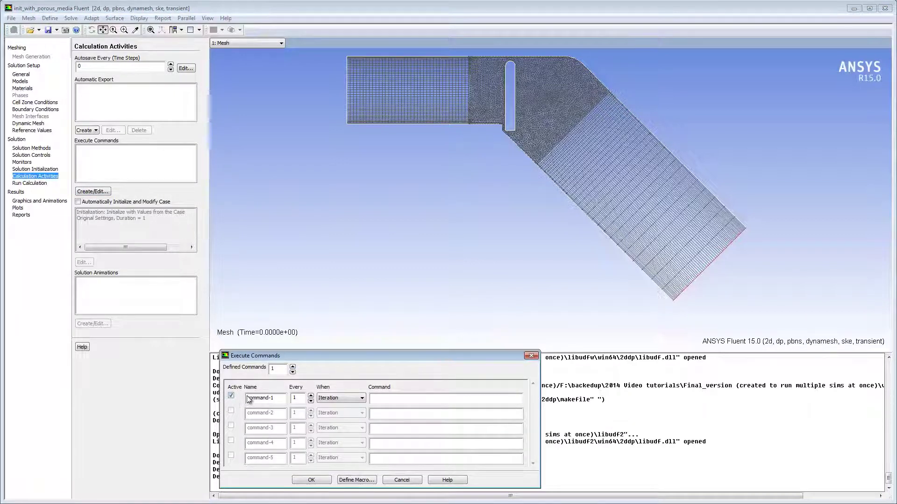
pyautogui.click(324, 399)
pyautogui.click(324, 414)
pyautogui.write('file read-journal post.')
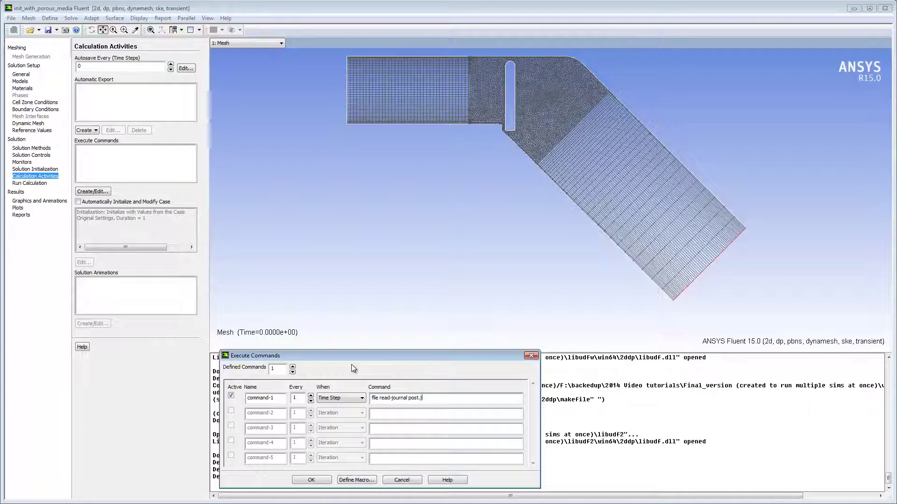
pyautogui.write('jou')
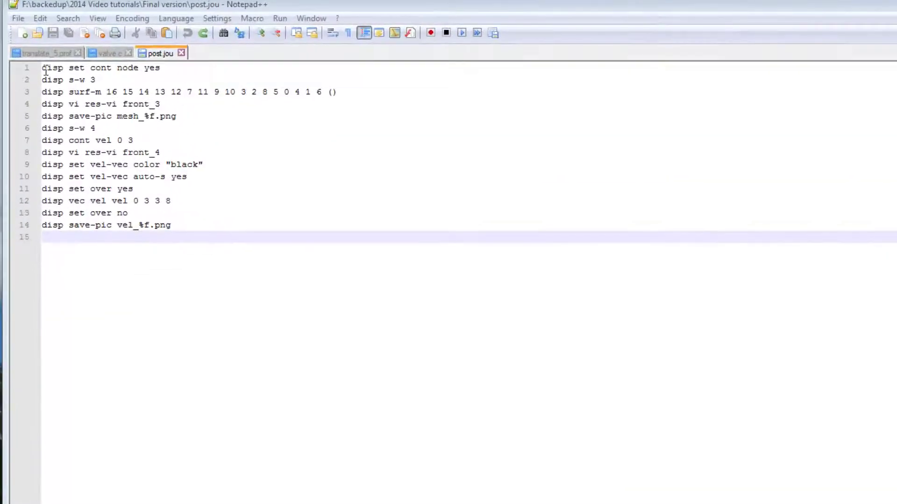
# Step: Highlight post.jou's mesh picture commands (lines 1–5) and velocity contour/vector commands (lines 6–14)
pyautogui.moveTo(45, 69); pyautogui.dragTo(184, 118)
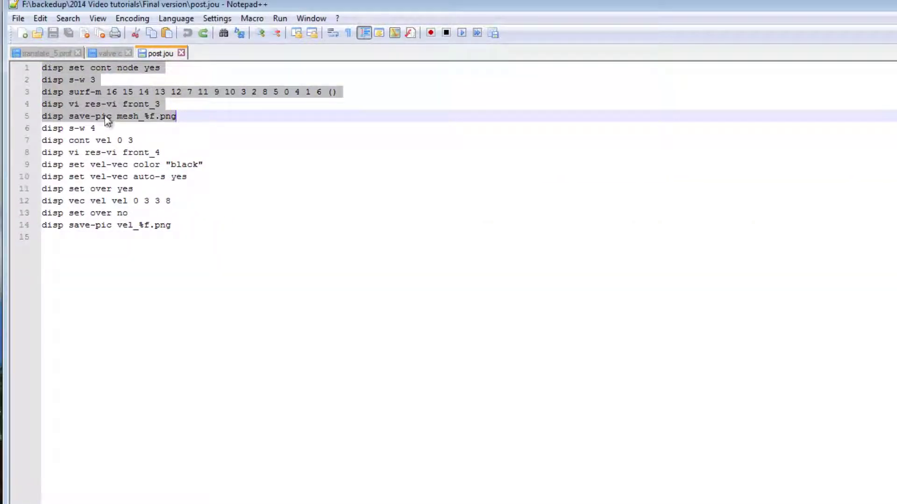
pyautogui.moveTo(43, 129); pyautogui.dragTo(224, 252)
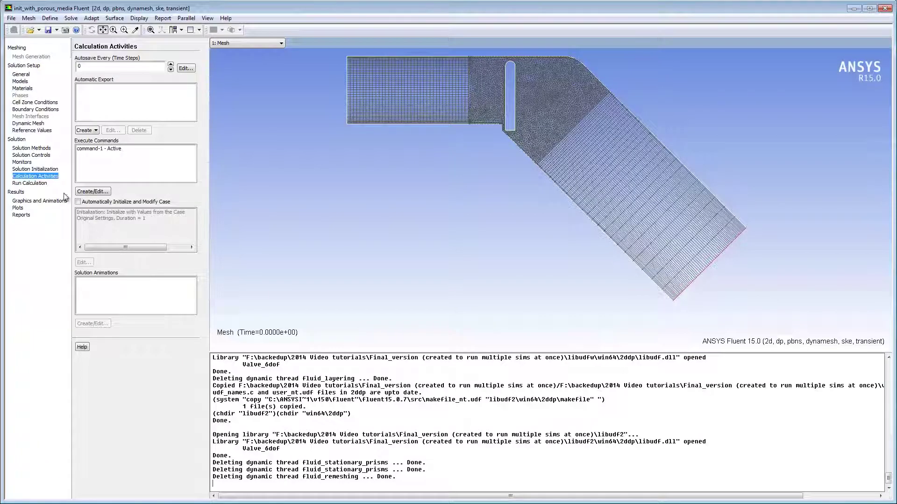
# Step: Create plotted surface monitor surf-mon-1 of integral static pressure on the valve surface
pyautogui.click(29, 163)
pyautogui.click(93, 171)
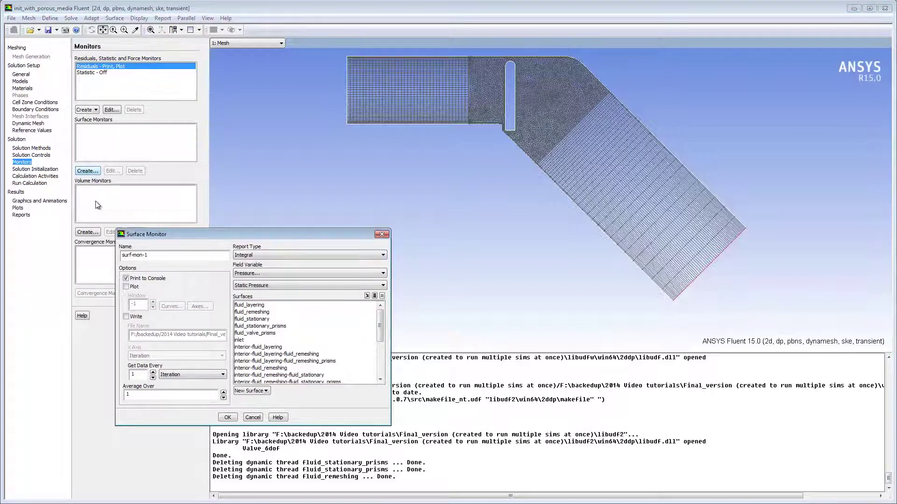
pyautogui.click(126, 287)
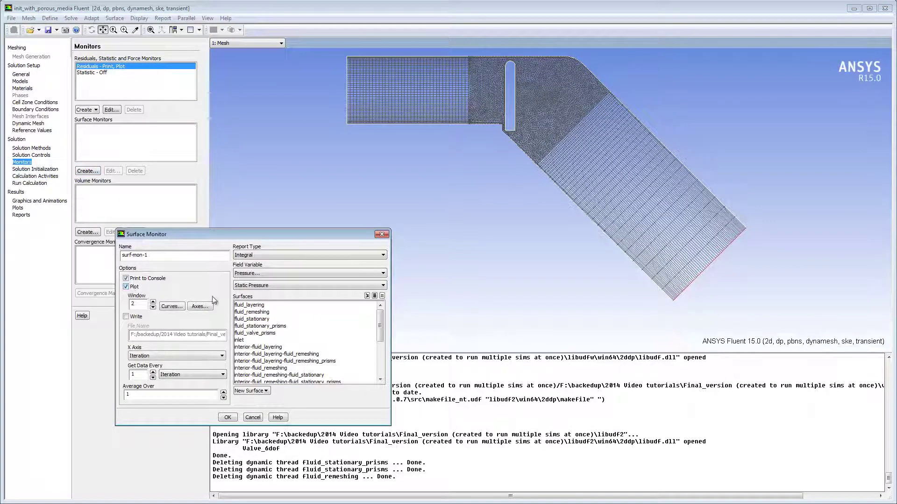
pyautogui.moveTo(380, 324); pyautogui.dragTo(380, 358)
pyautogui.click(241, 354)
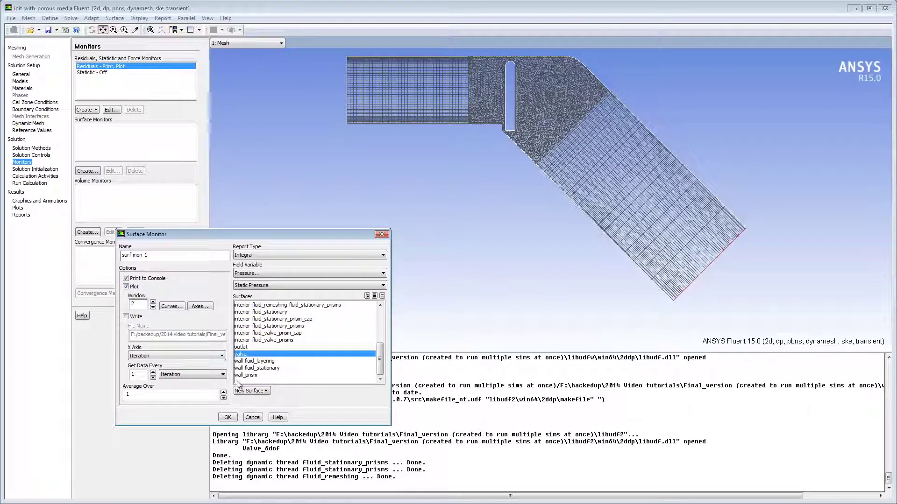
pyautogui.click(228, 418)
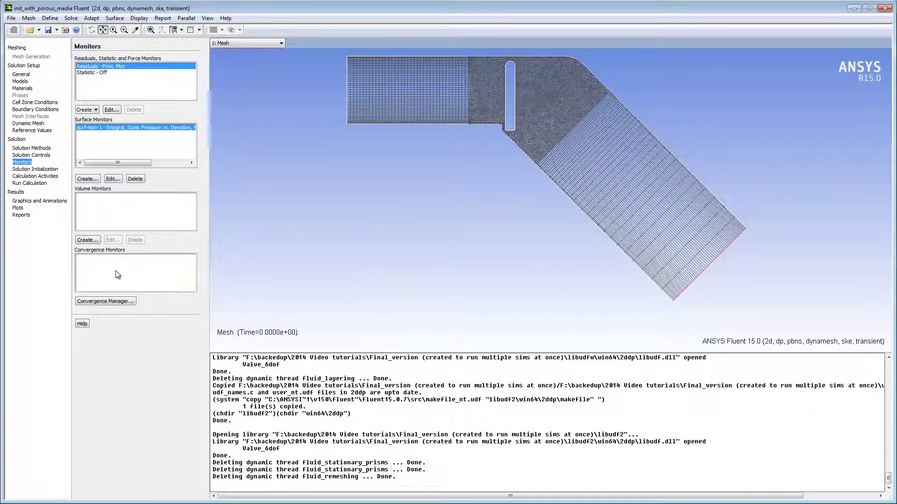
pyautogui.click(40, 184)
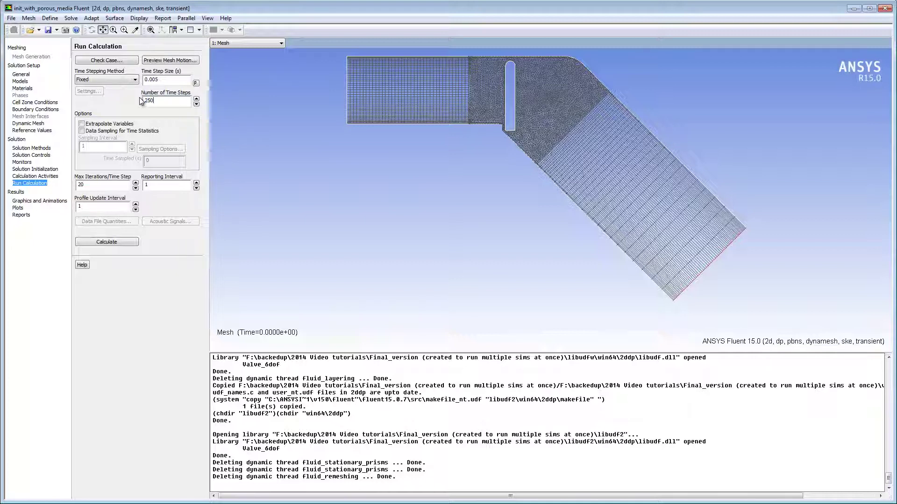
# Step: Set Max Iterations/Time Step to 30 for the 250-time-step run
pyautogui.doubleClick(81, 185)
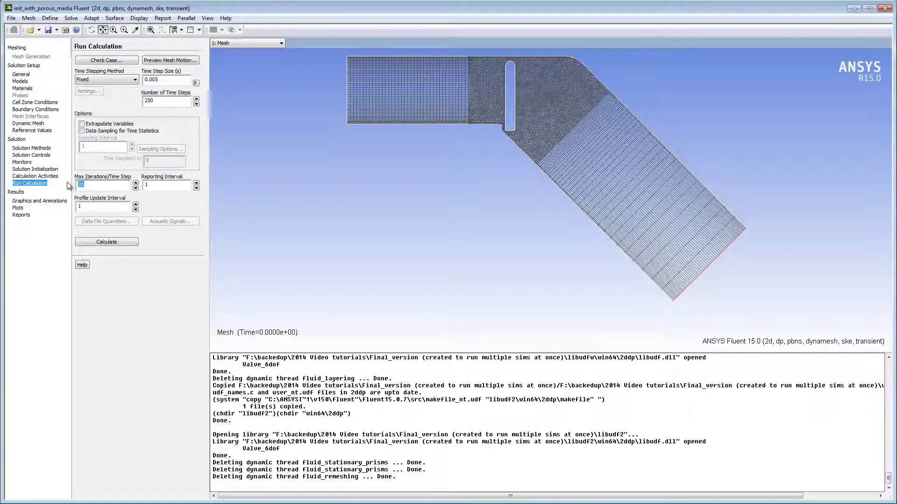
pyautogui.write('3')
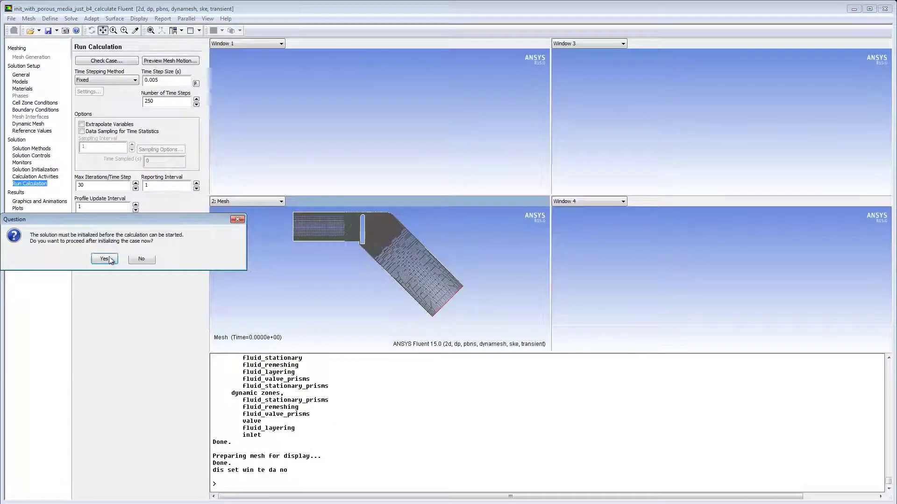
# Step: Accept initializing the solution and start the transient valve calculation
pyautogui.click(110, 260)
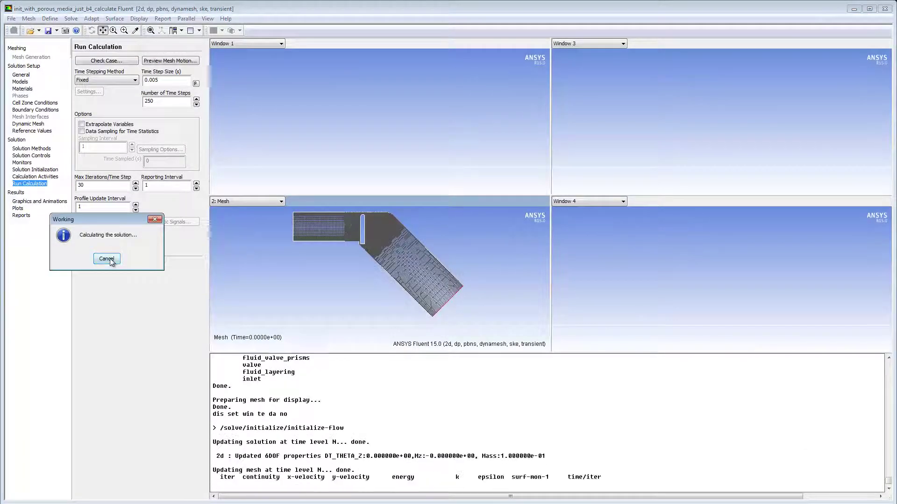